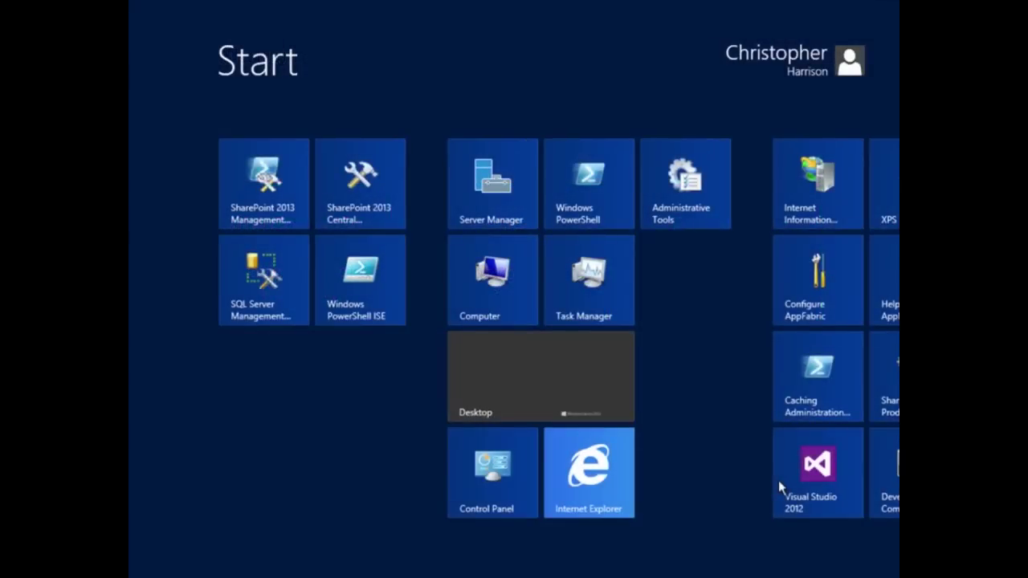
click(597, 482)
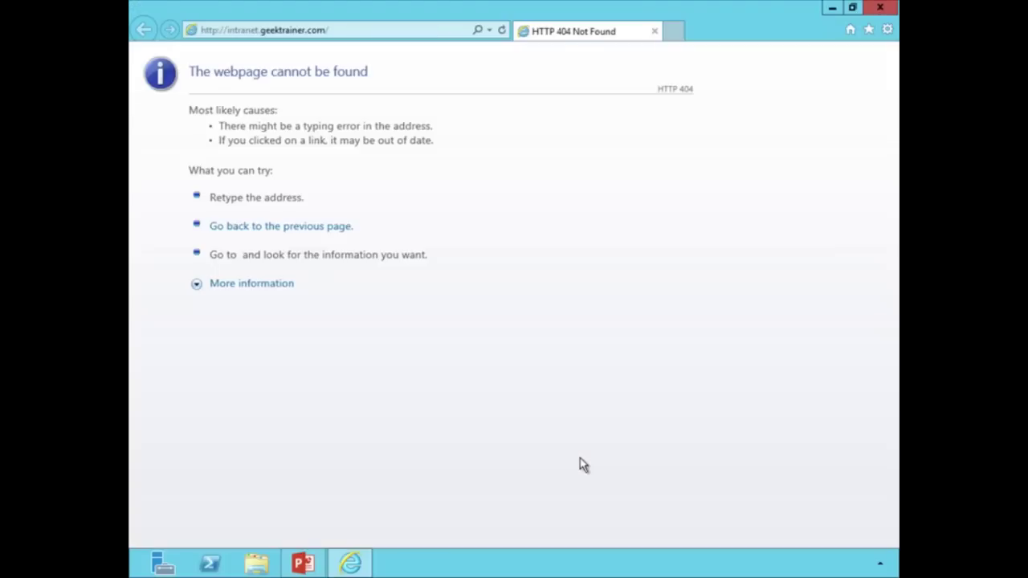
key(alt+d)
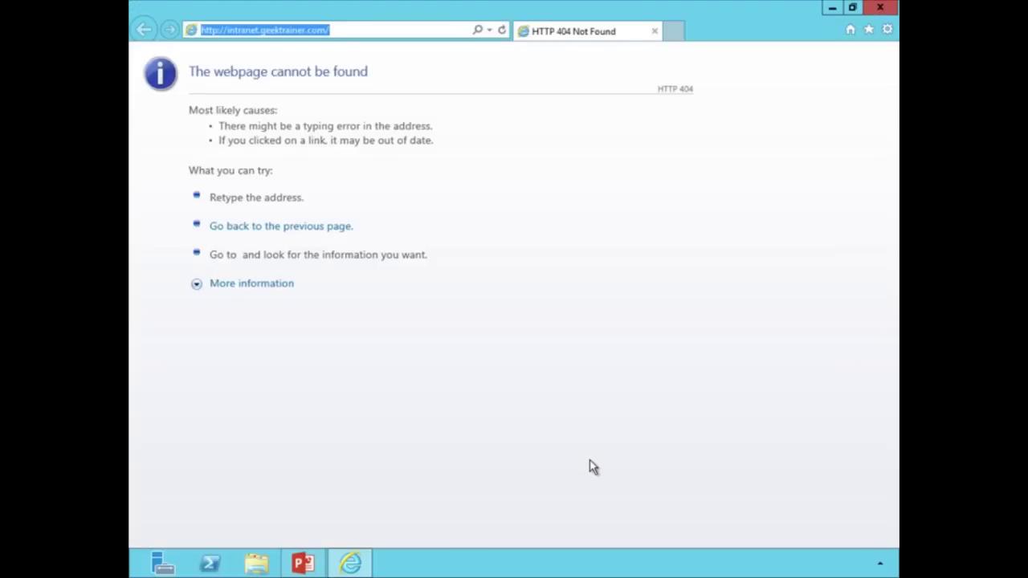
text(http://)
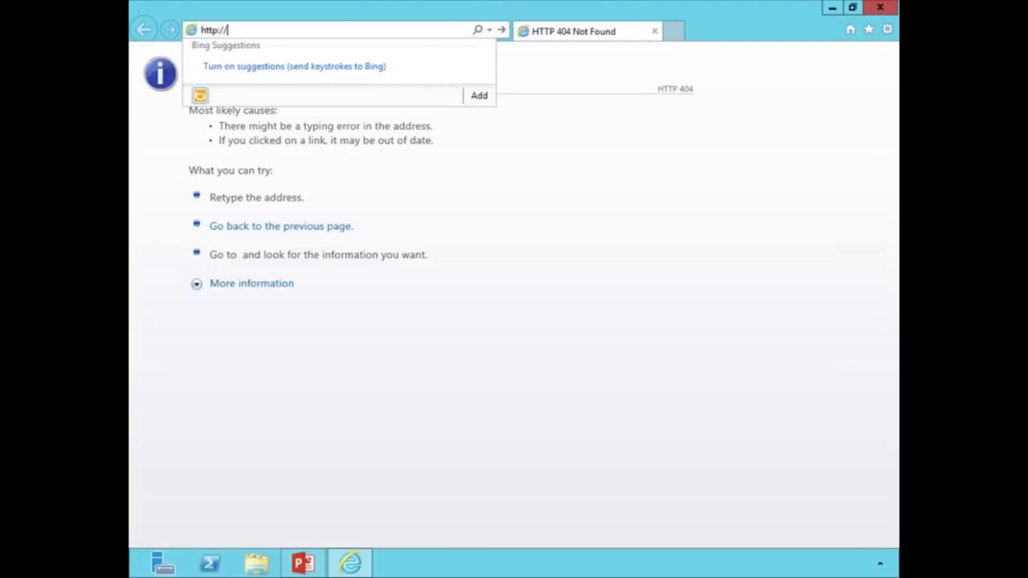
text(public.geektrainer.com)
key(Return)
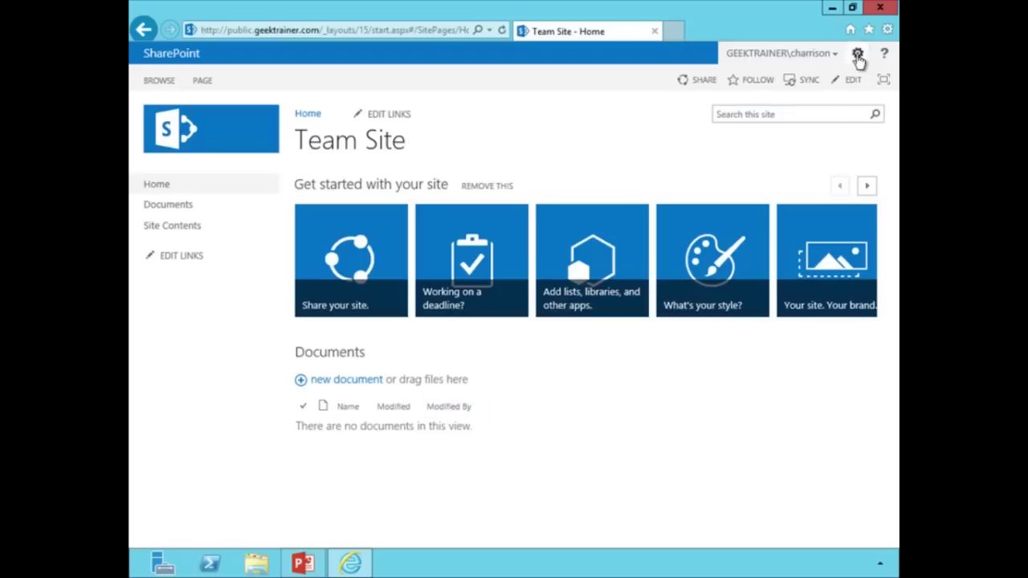
Step: From Site settings > Site collection features, activate SharePoint Server Publishing Infrastructure
click(856, 54)
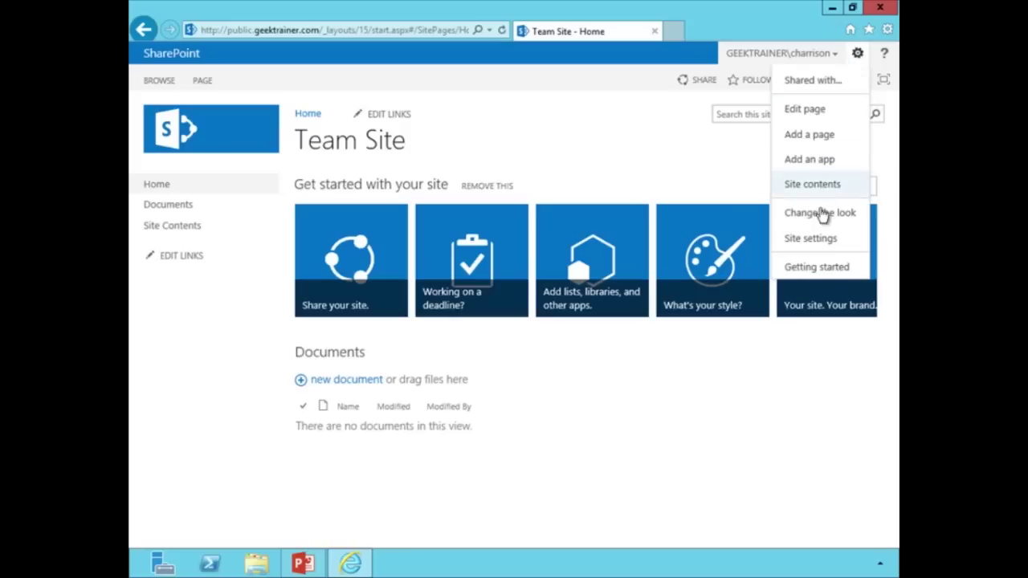
click(823, 240)
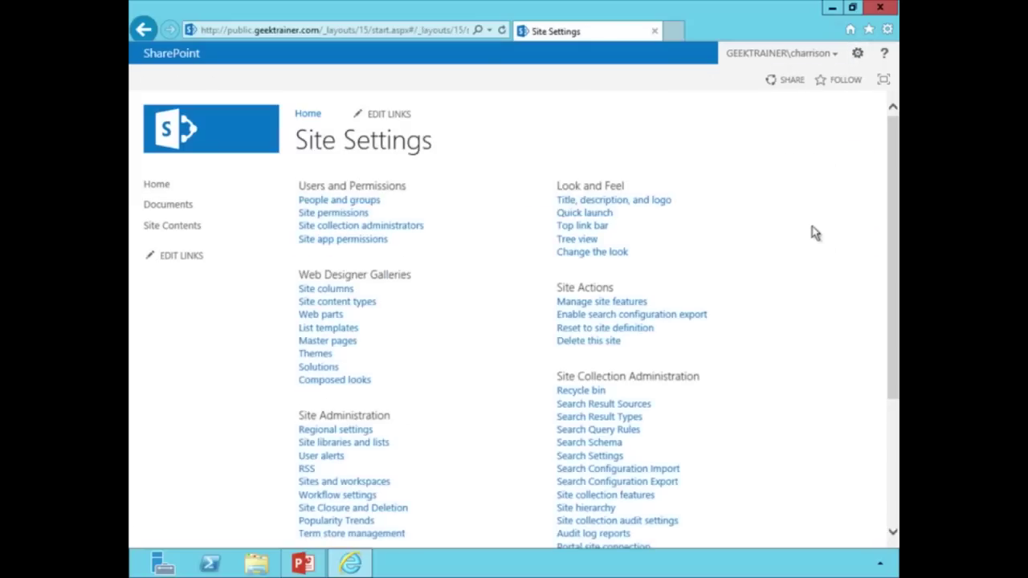
drag(891, 363, 884, 490)
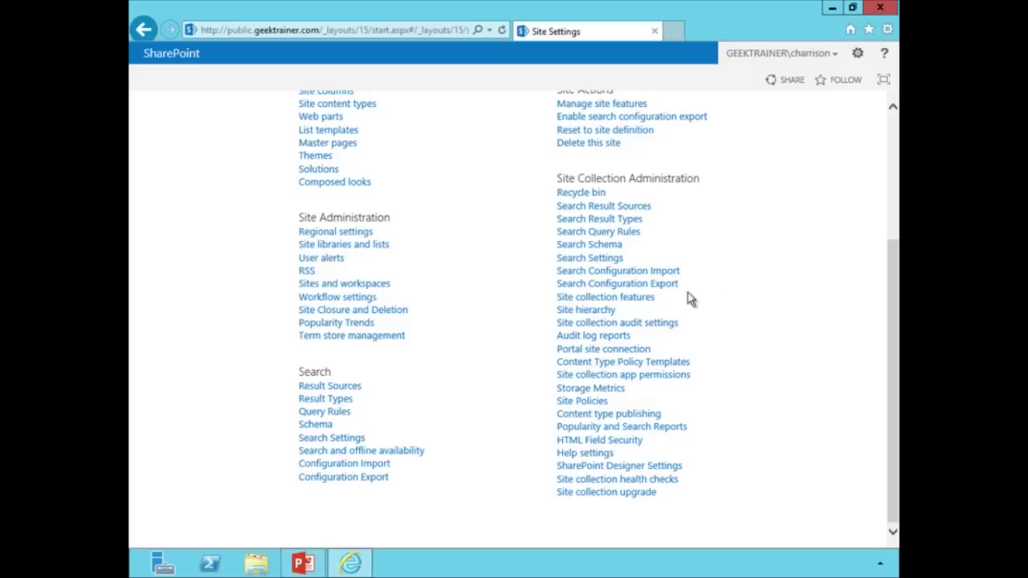
click(632, 304)
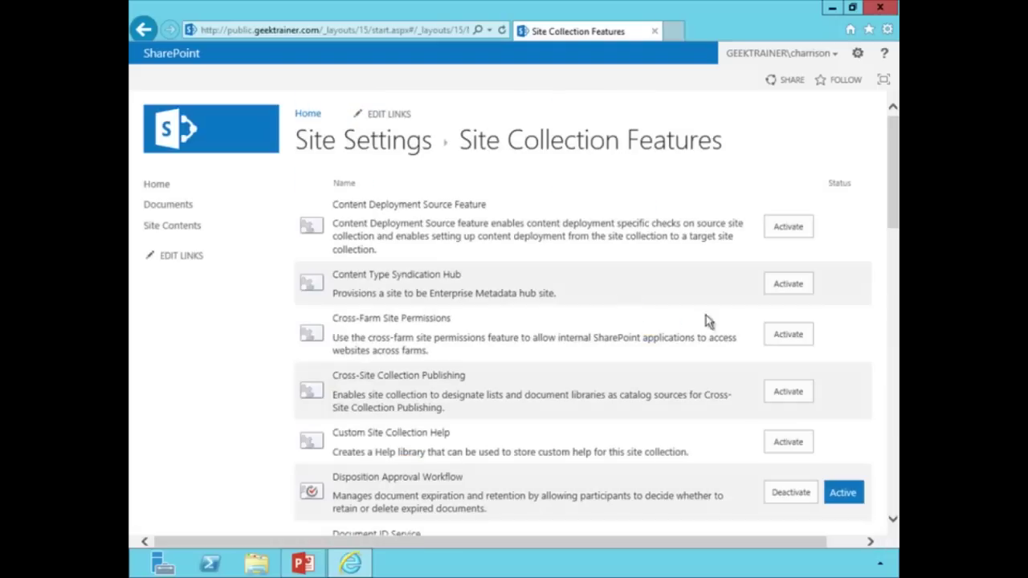
scroll(577, 362, down, 5)
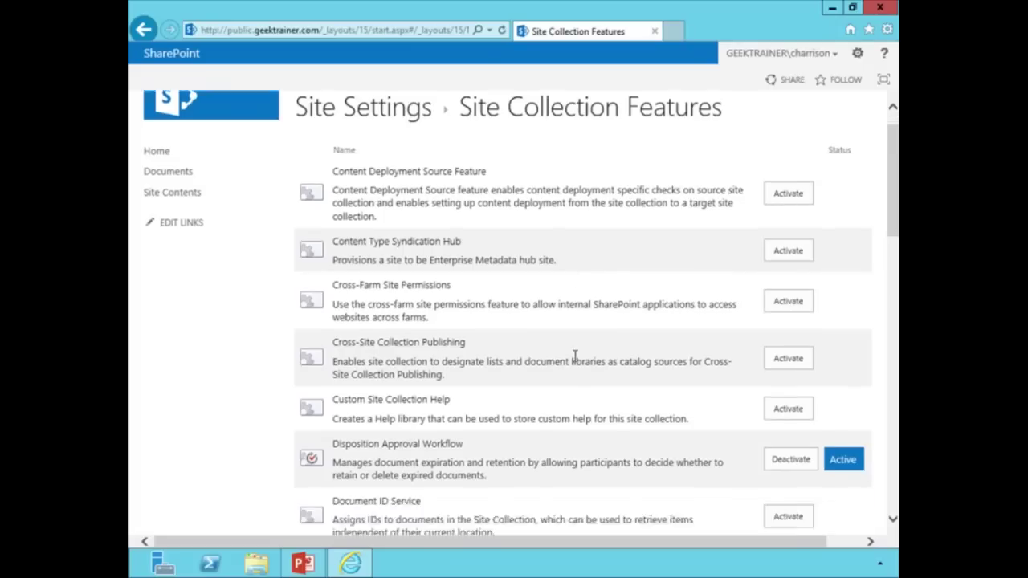
scroll(575, 361, down, 5)
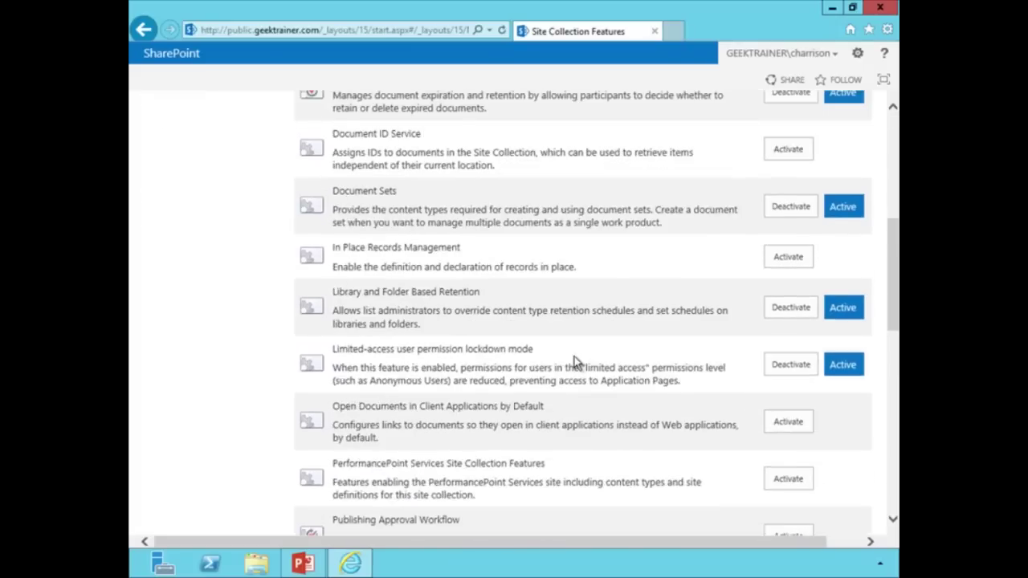
scroll(575, 367, down, 2)
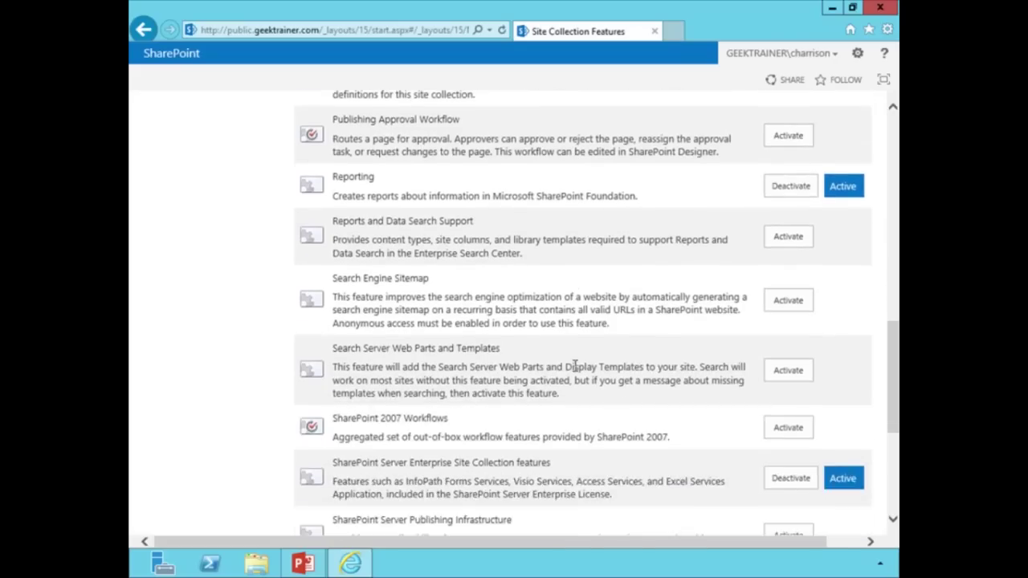
scroll(567, 390, down, 2)
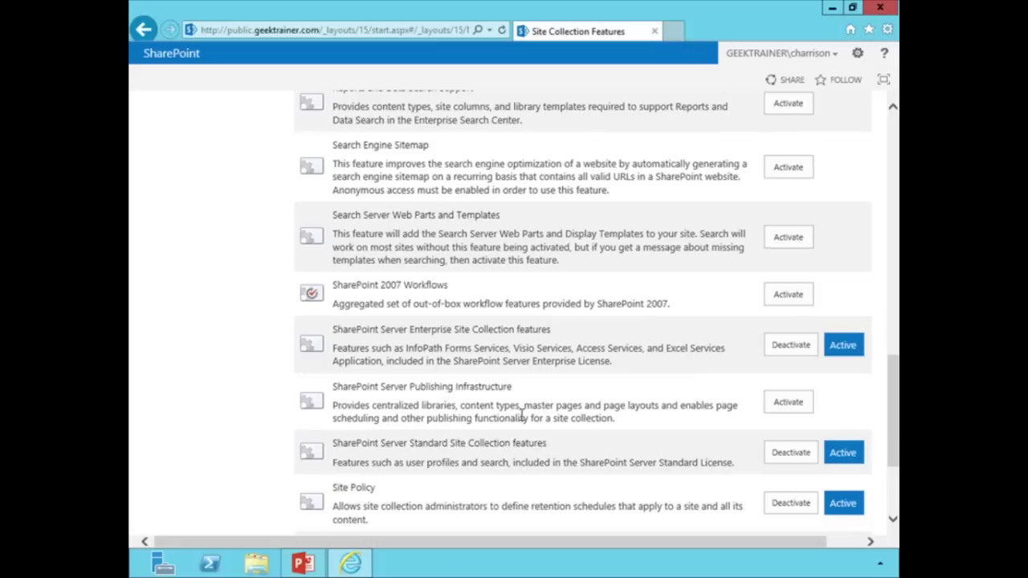
click(785, 407)
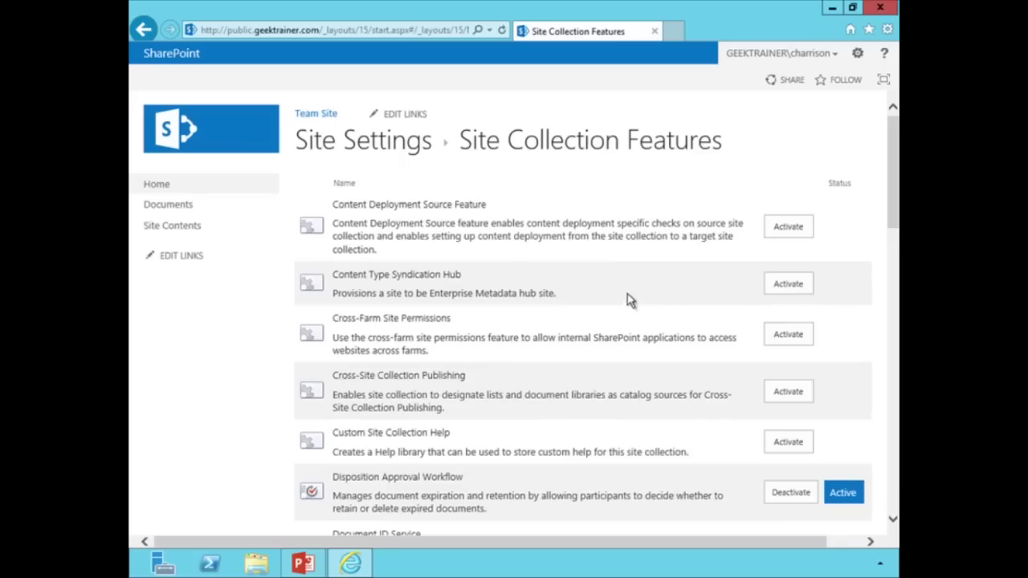
Step: Set global and current navigation to Managed Navigation, create a new navigation term set, and save
click(856, 57)
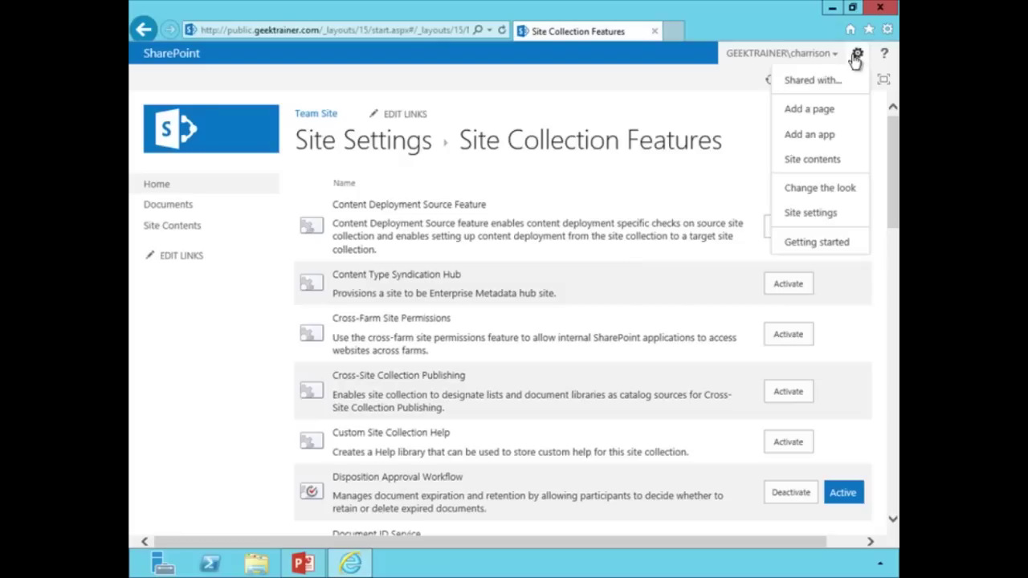
click(811, 213)
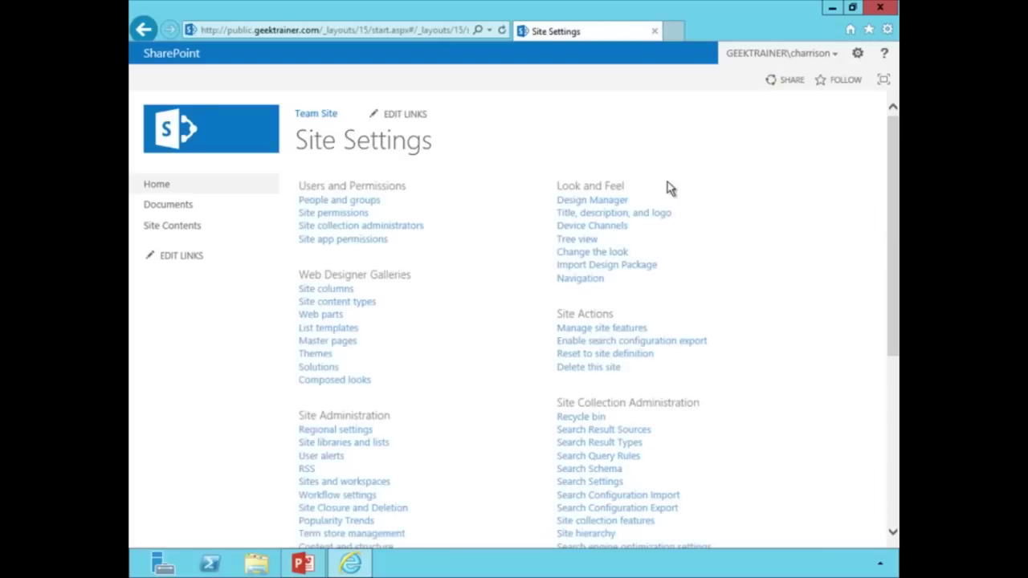
click(585, 286)
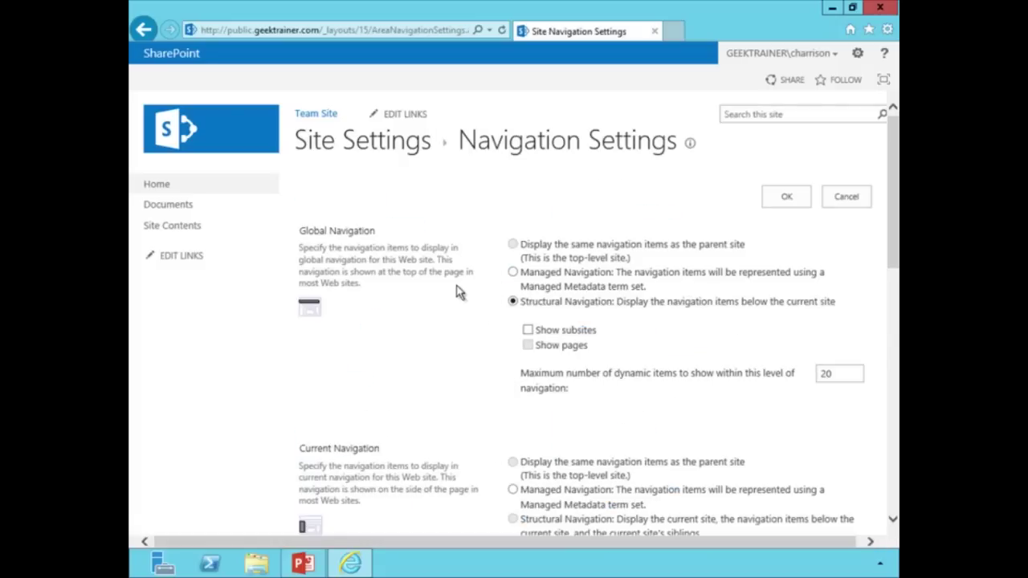
click(513, 273)
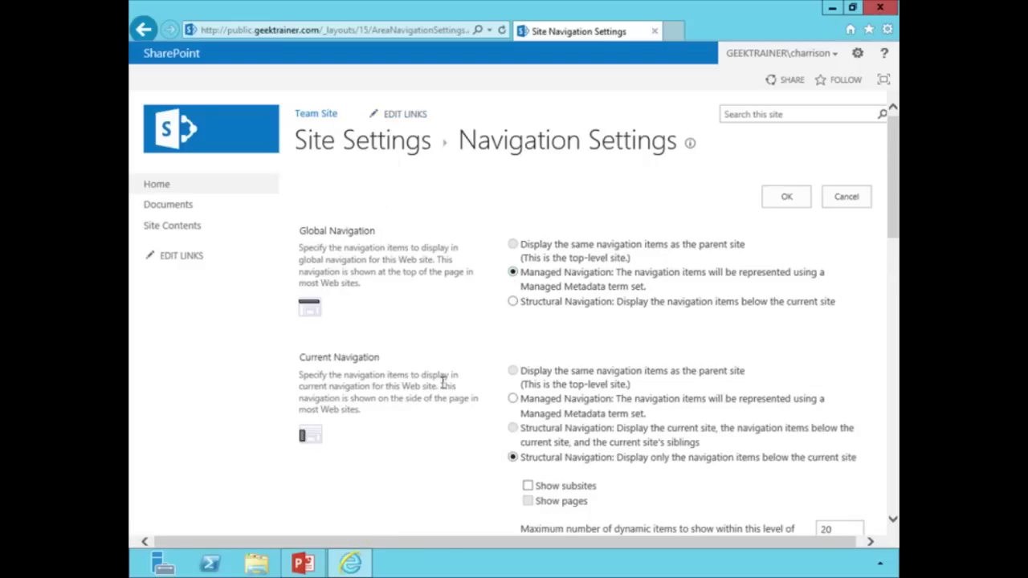
click(513, 400)
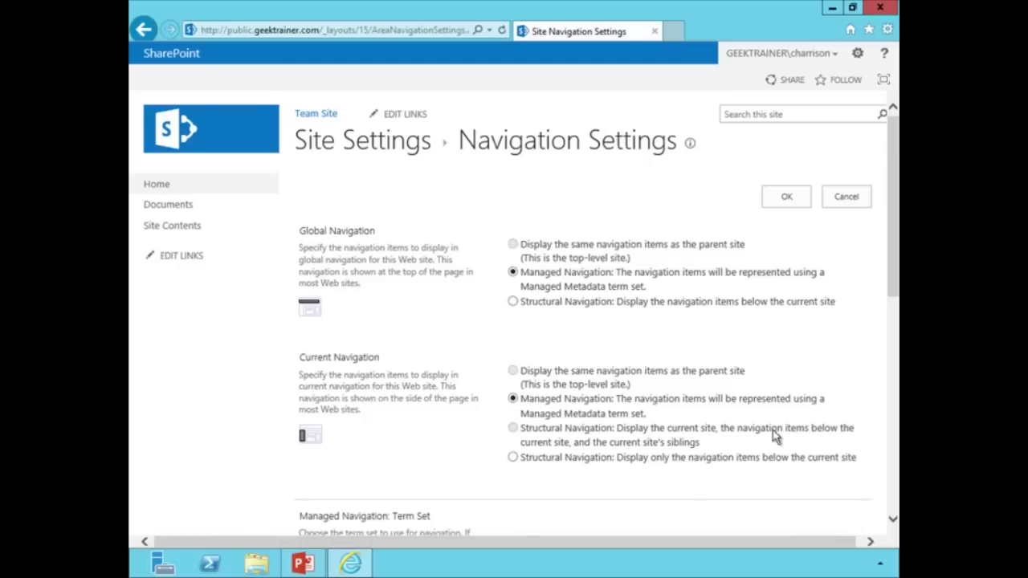
drag(890, 277, 881, 414)
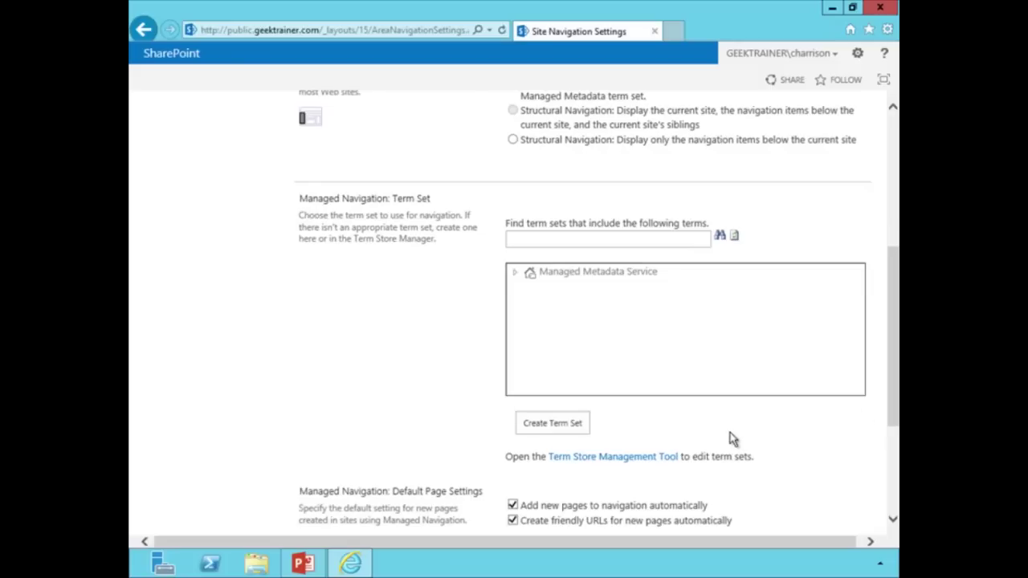
click(552, 426)
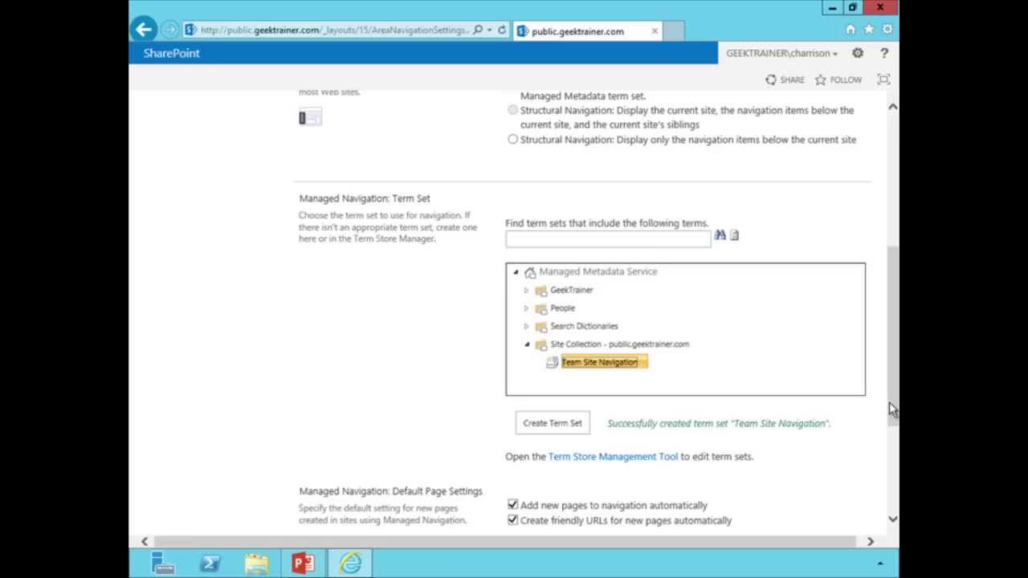
drag(889, 401, 890, 493)
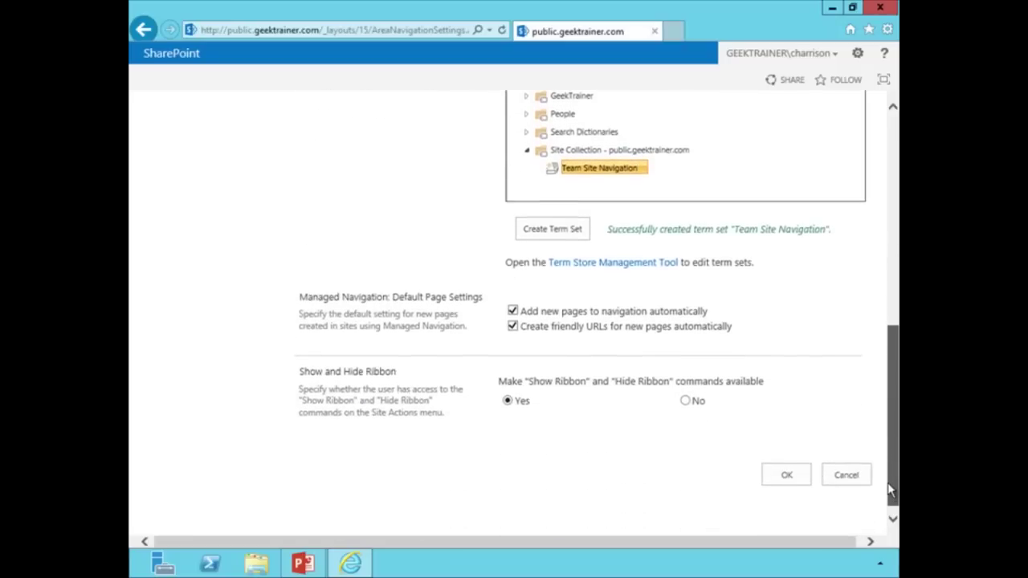
click(777, 469)
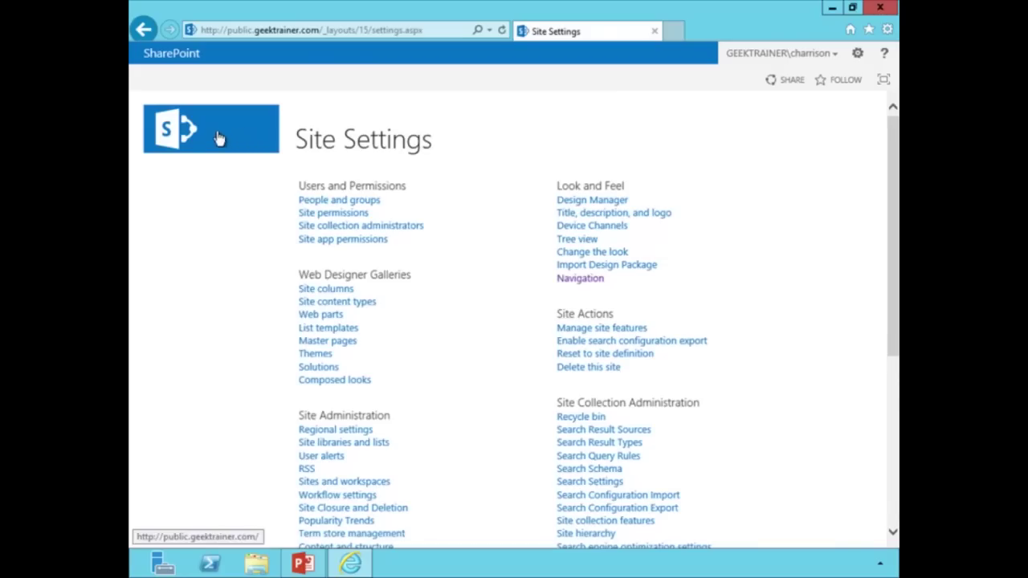
click(191, 138)
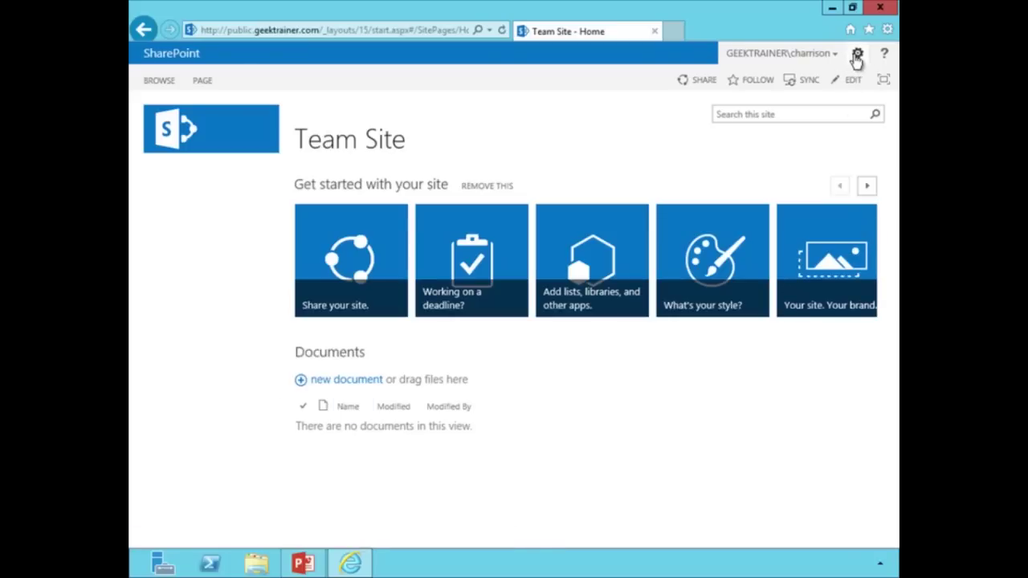
click(857, 56)
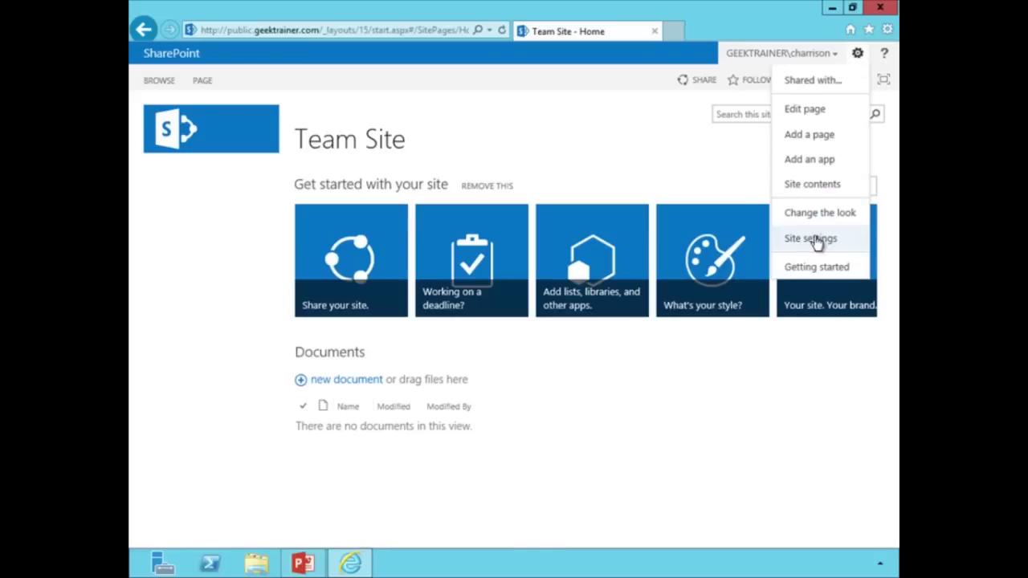
click(815, 241)
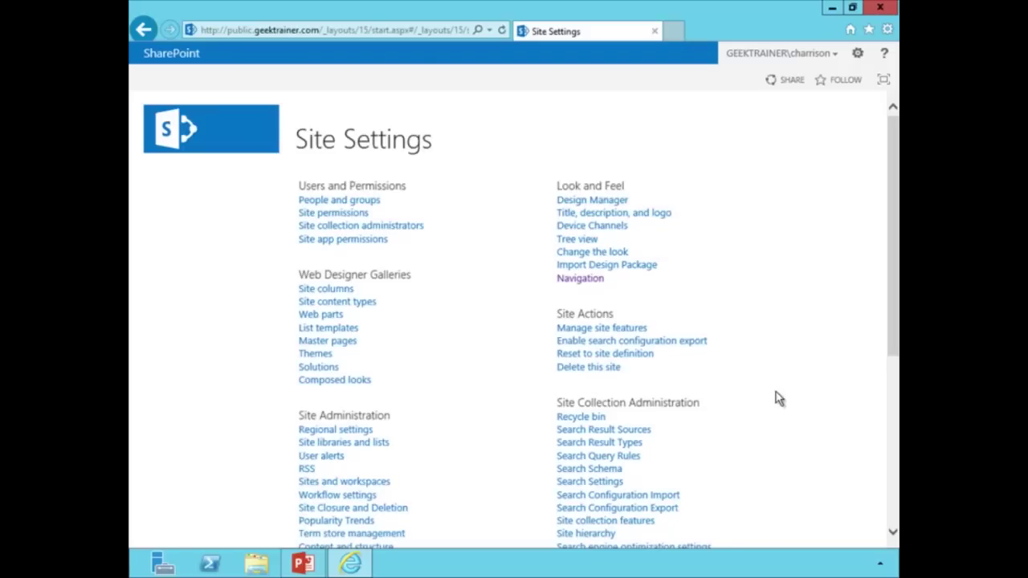
Step: In Term store management, select the Team Site Navigation term set and view its Intended Use settings
scroll(503, 438, down, 3)
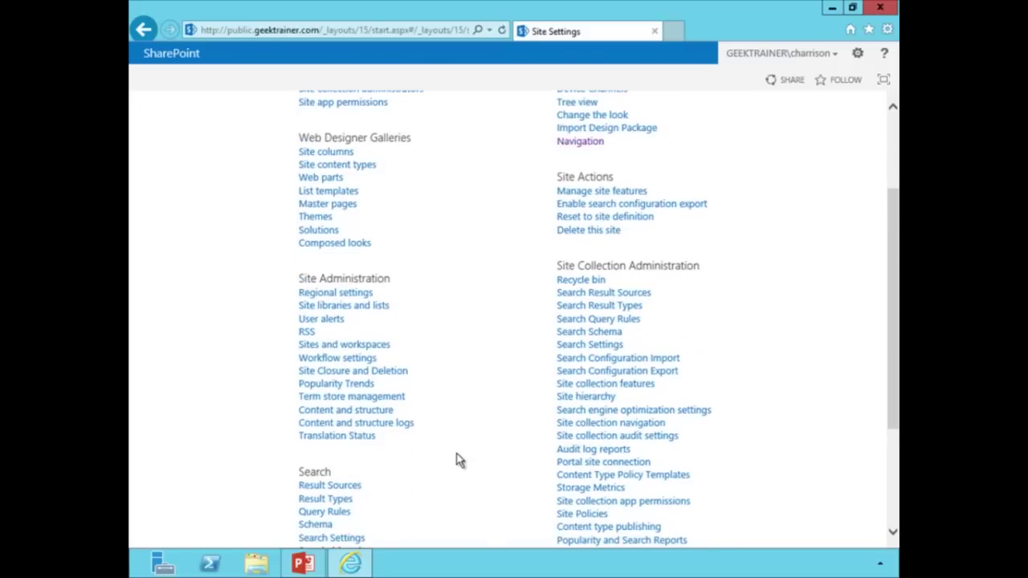
click(383, 399)
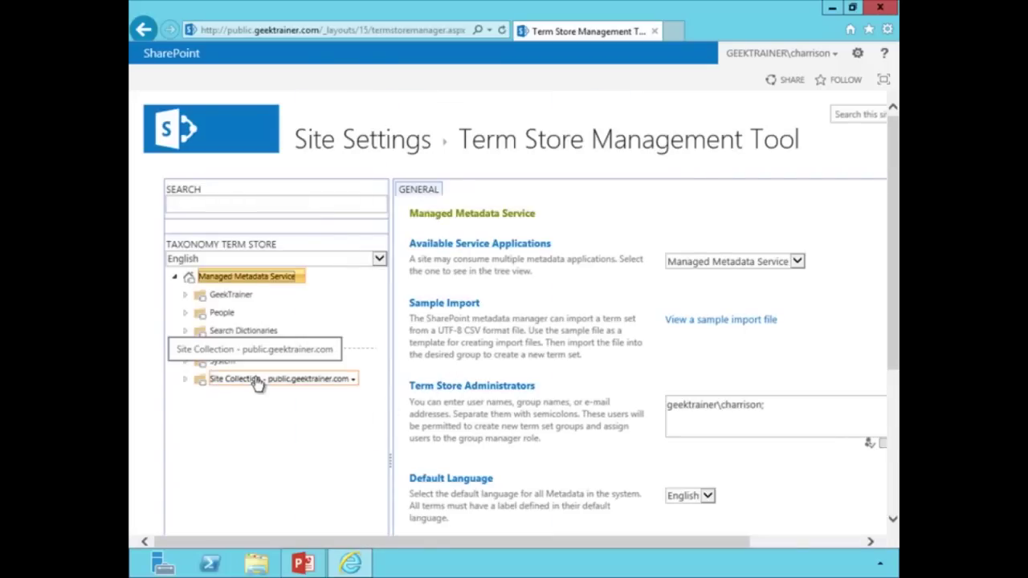
click(186, 381)
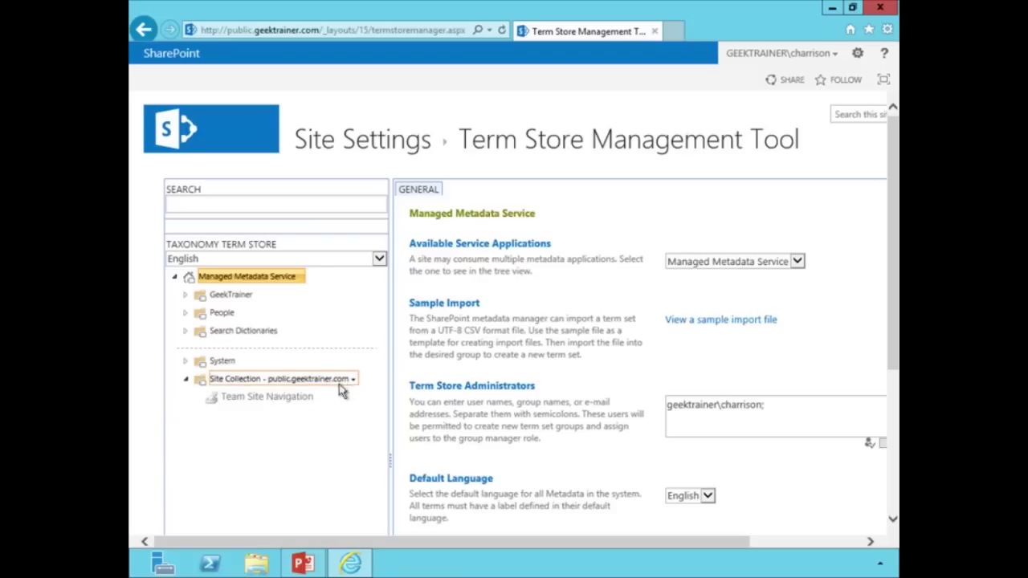
click(273, 403)
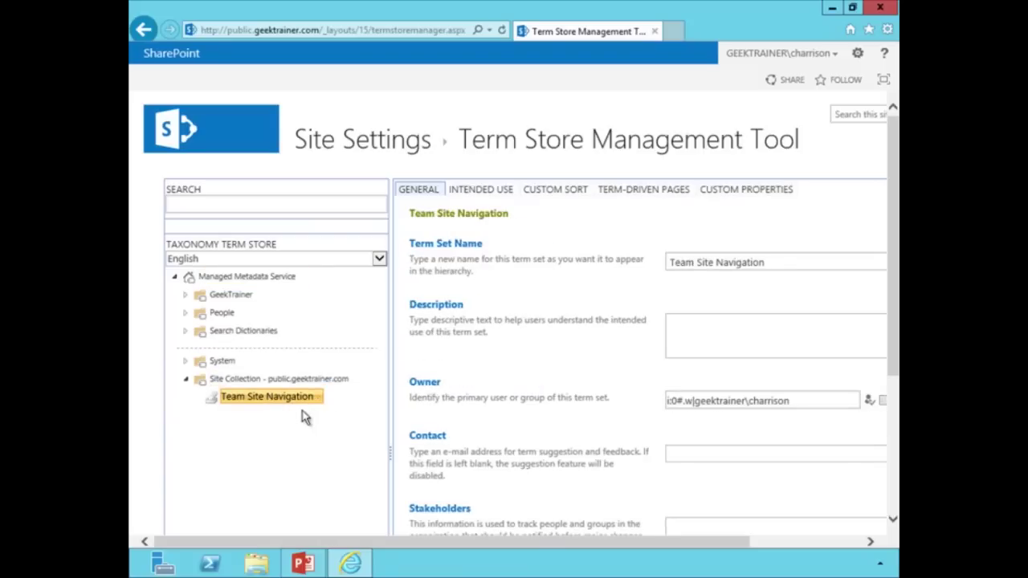
click(486, 192)
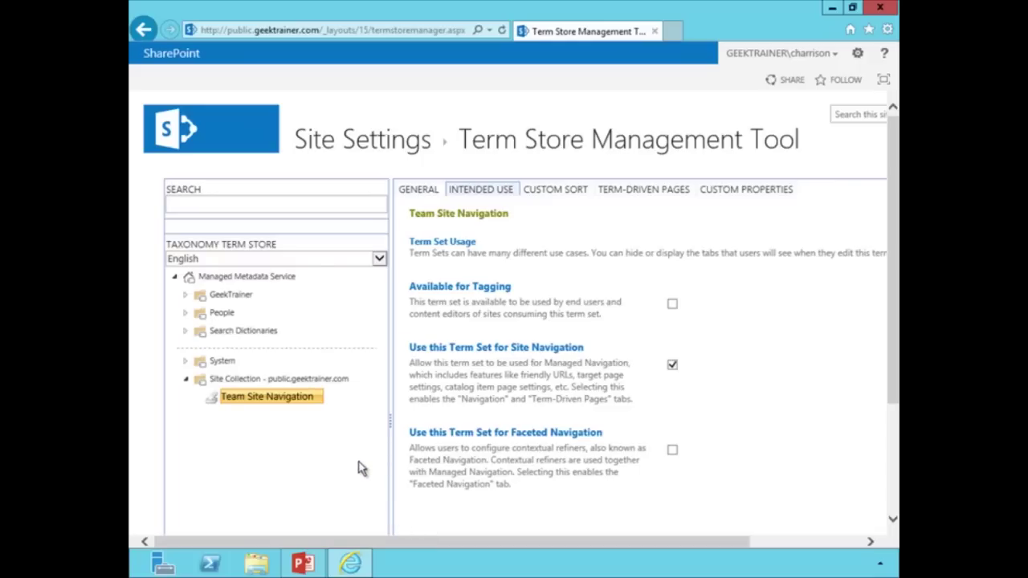
Step: Create a 'Documents' term under Team Site Navigation, then reselect the term set
click(318, 400)
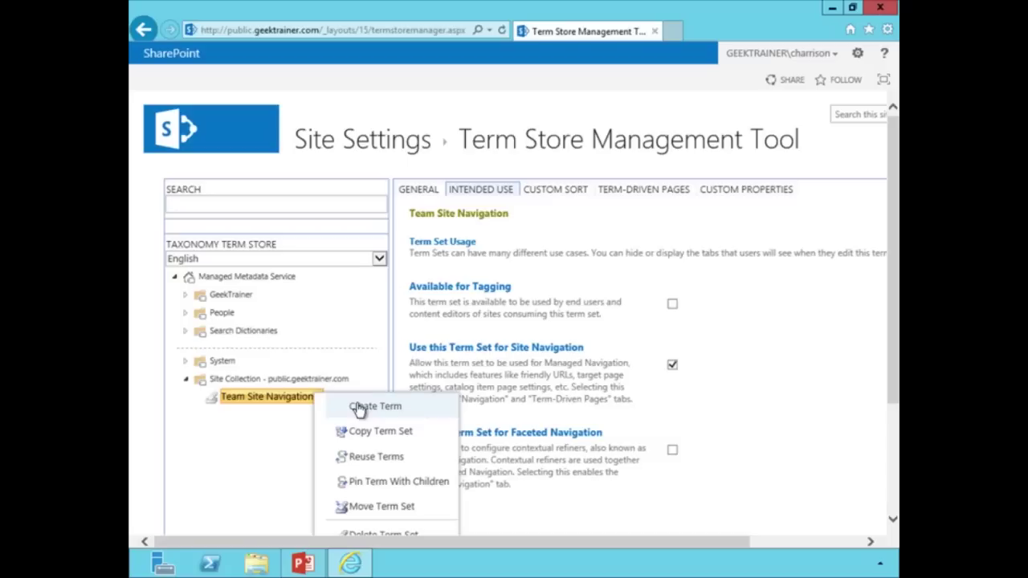
click(357, 406)
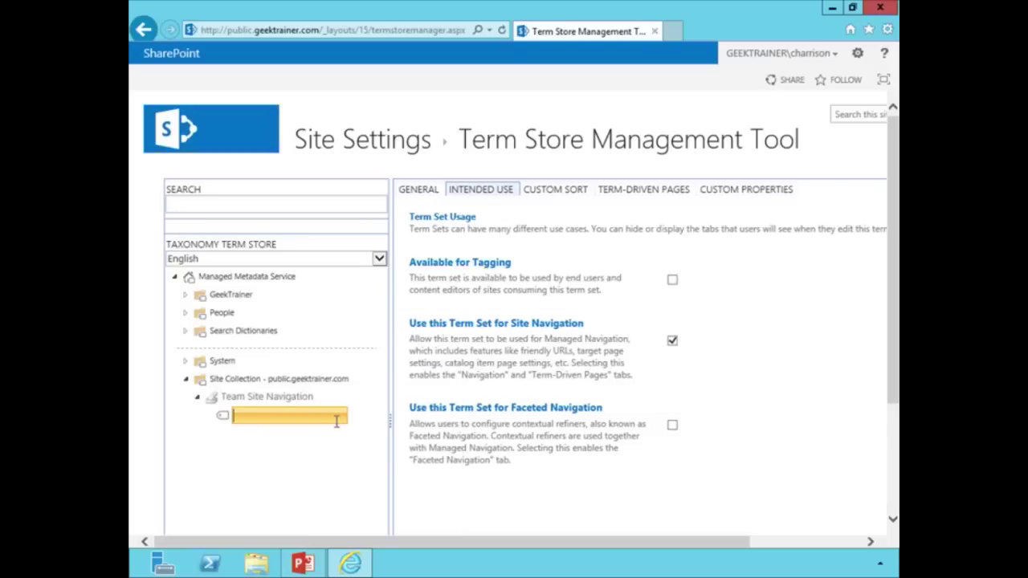
text(Documents)
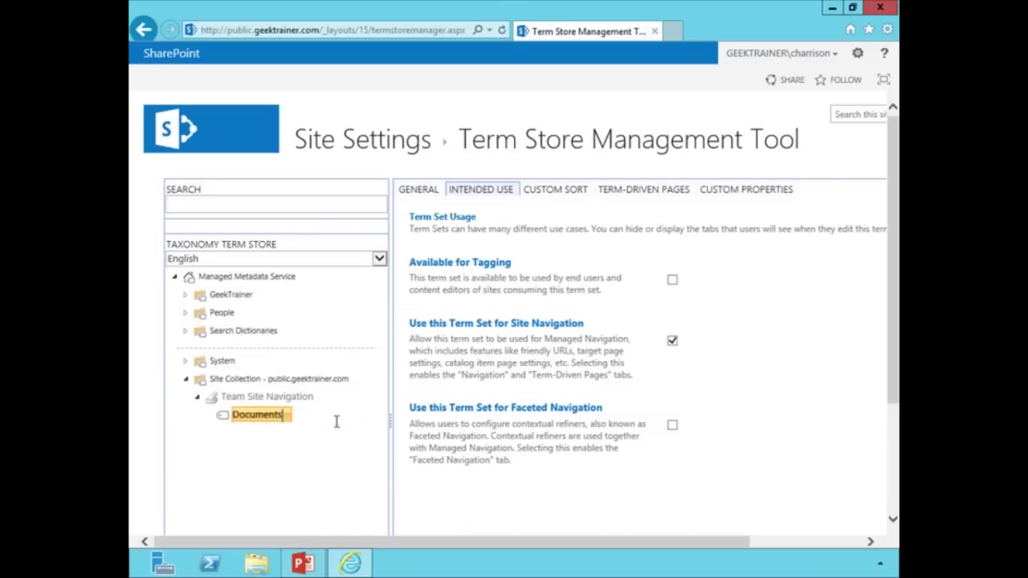
key(Return)
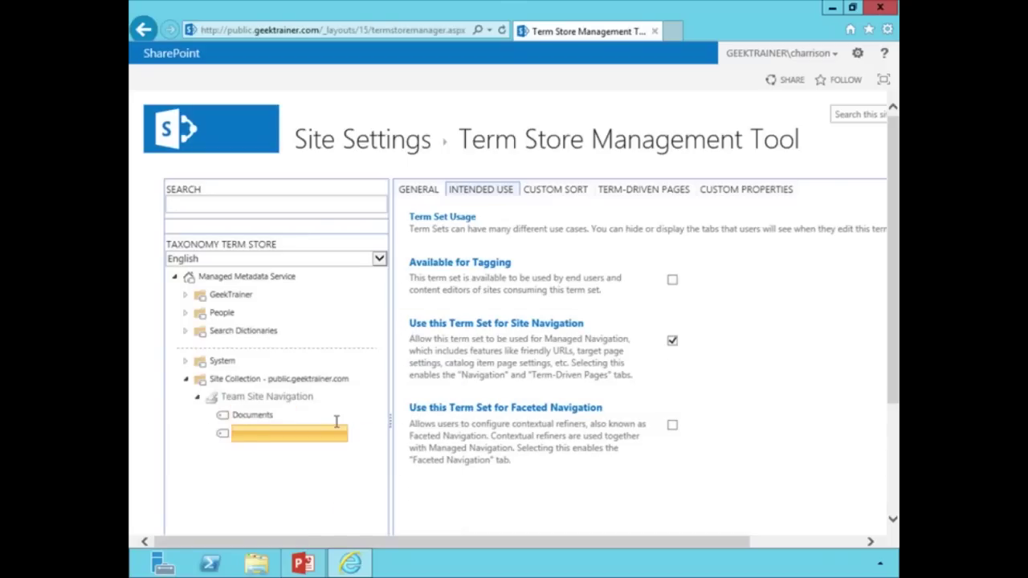
click(254, 416)
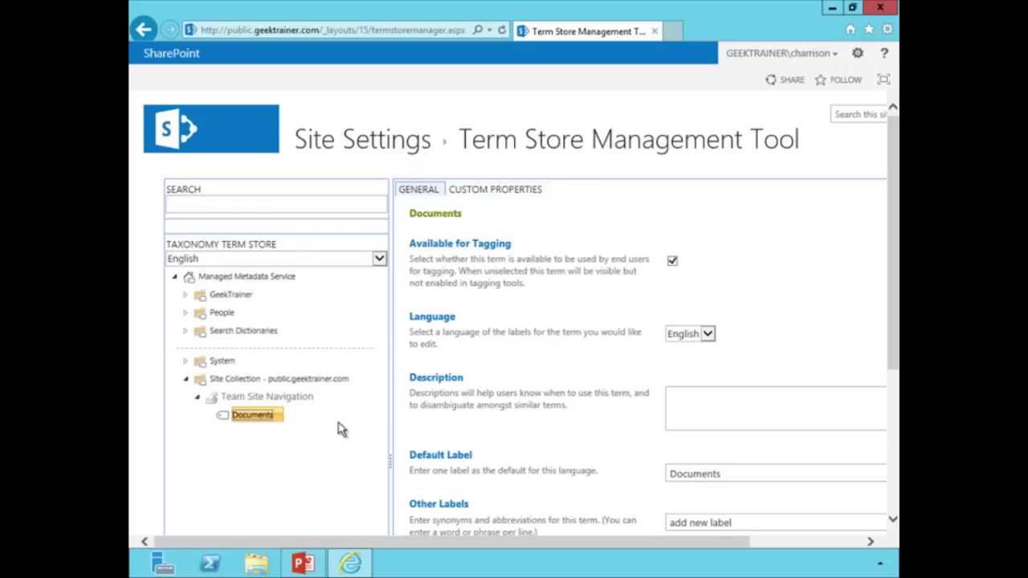
click(253, 399)
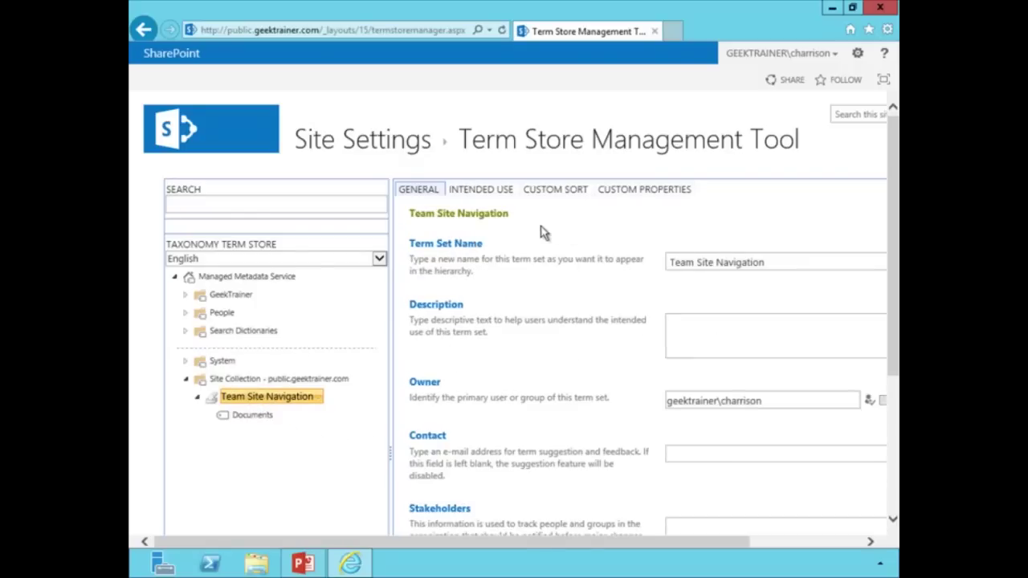
Step: Tick 'Use this Term Set for Site Navigation', save, and select the Documents term
click(491, 193)
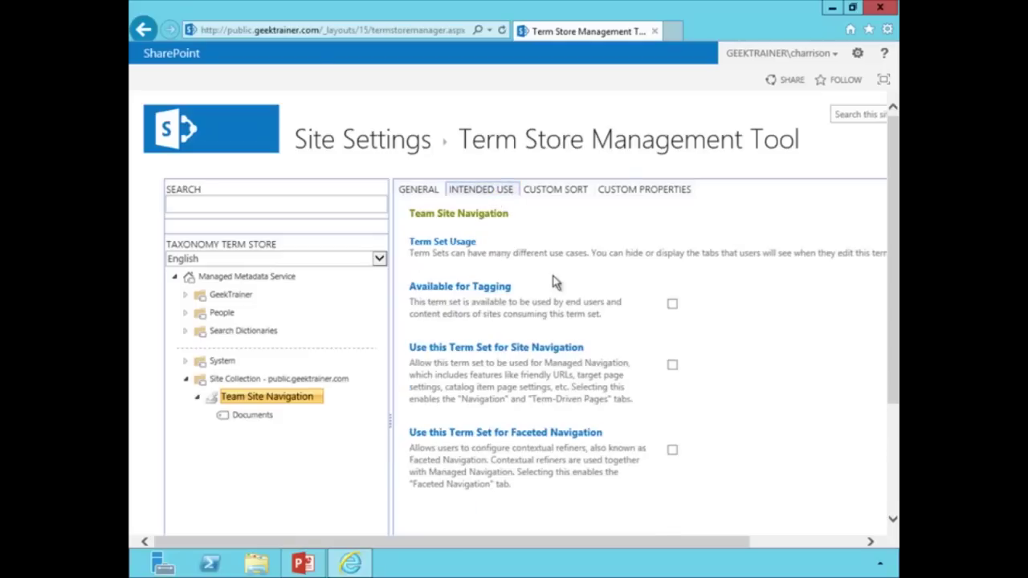
click(673, 366)
drag(892, 393, 891, 518)
drag(718, 543, 818, 544)
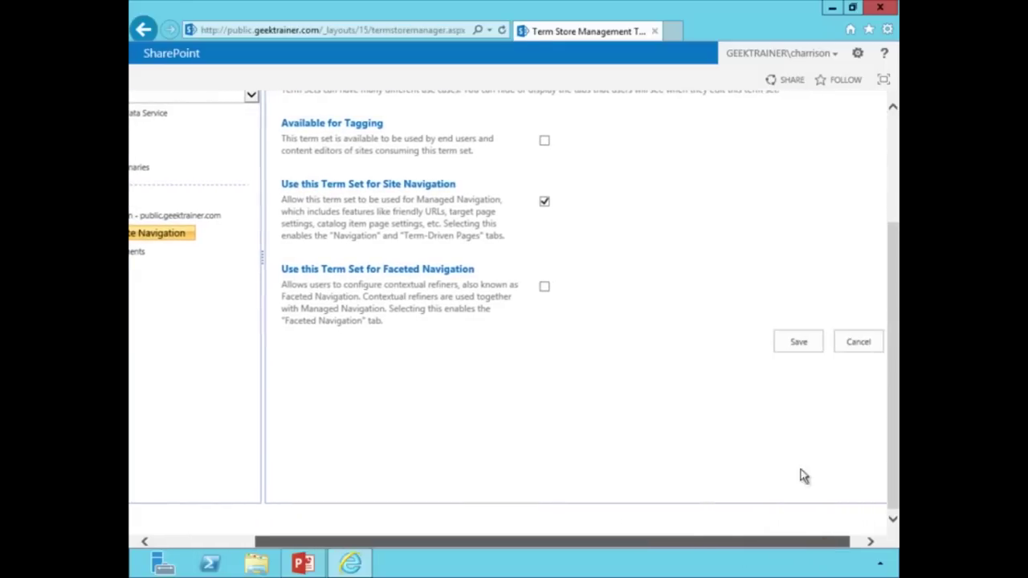
click(796, 344)
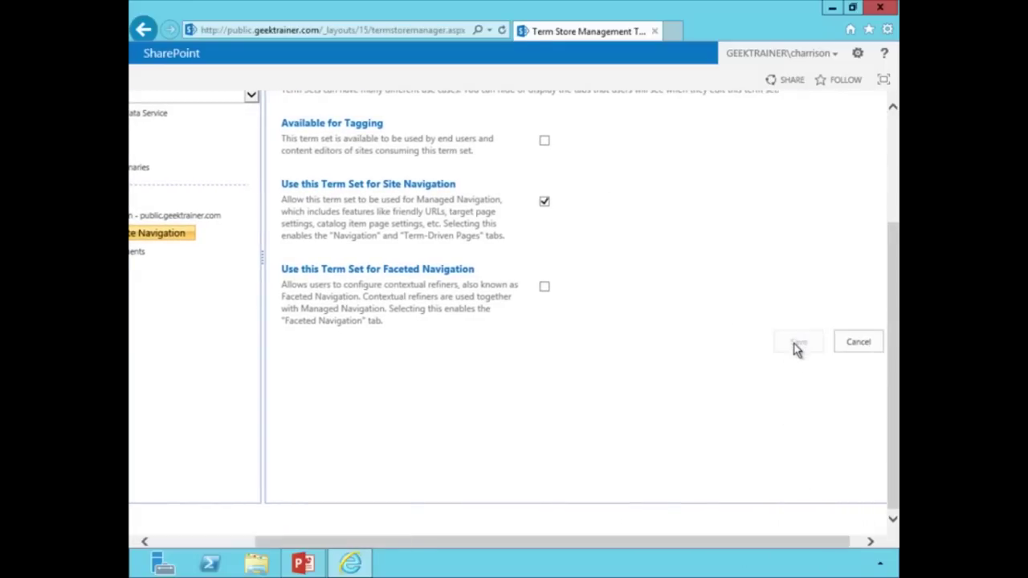
drag(580, 541, 338, 401)
click(251, 254)
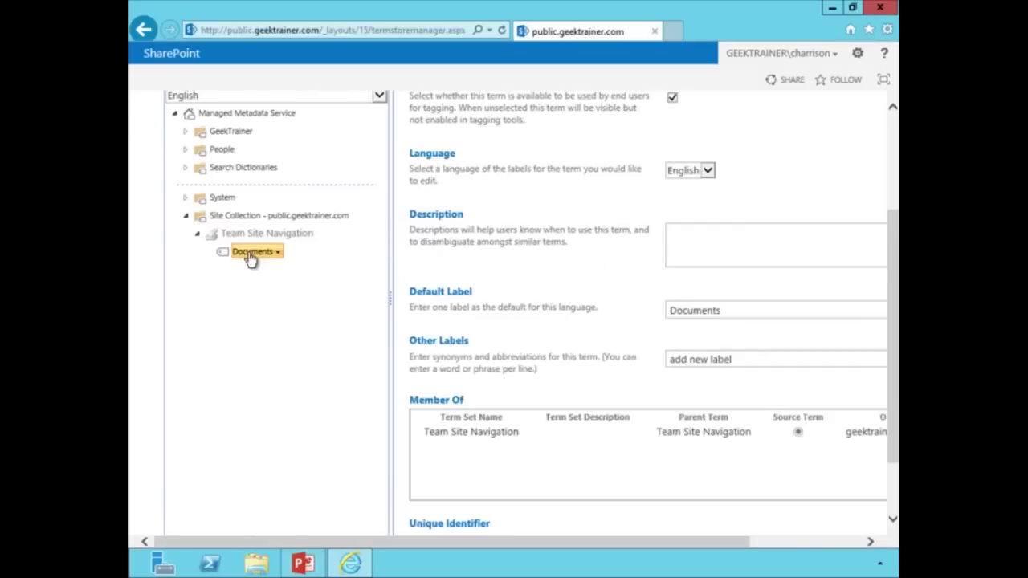
scroll(895, 279, up, 3)
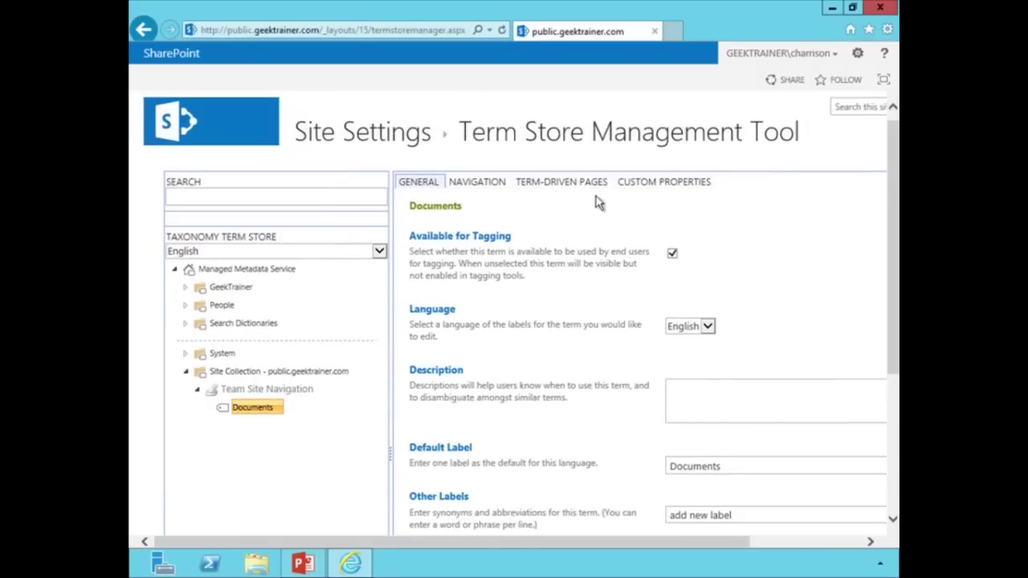
Step: Make the Documents term a Simple Link to /Shared Documents and save
click(485, 188)
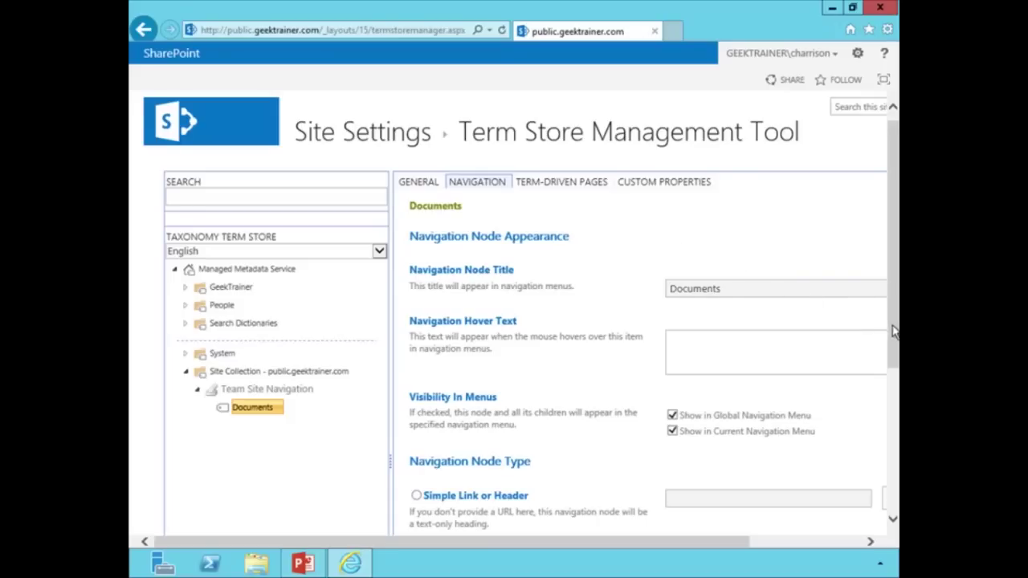
drag(892, 327, 881, 385)
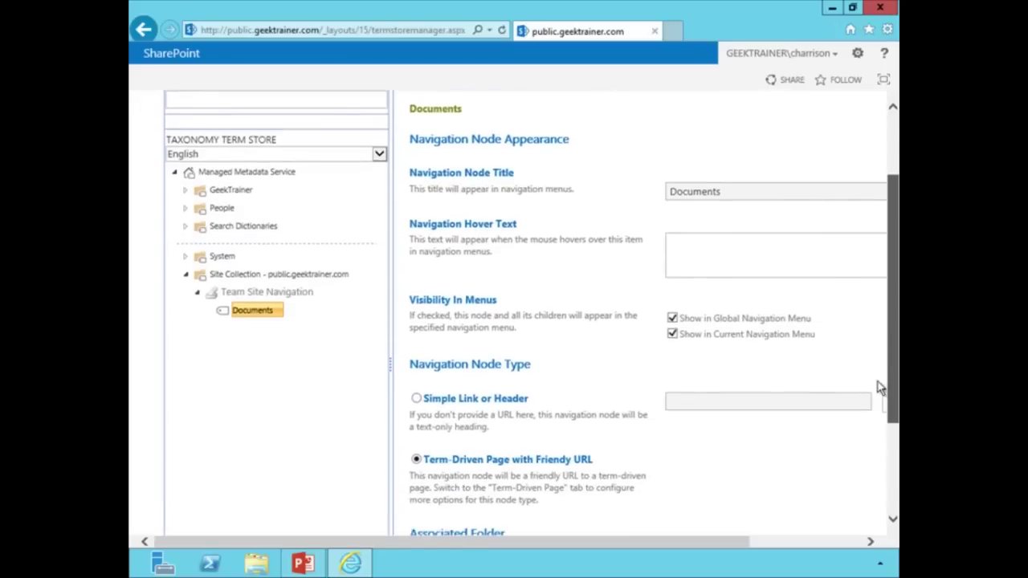
click(416, 399)
drag(642, 545, 775, 554)
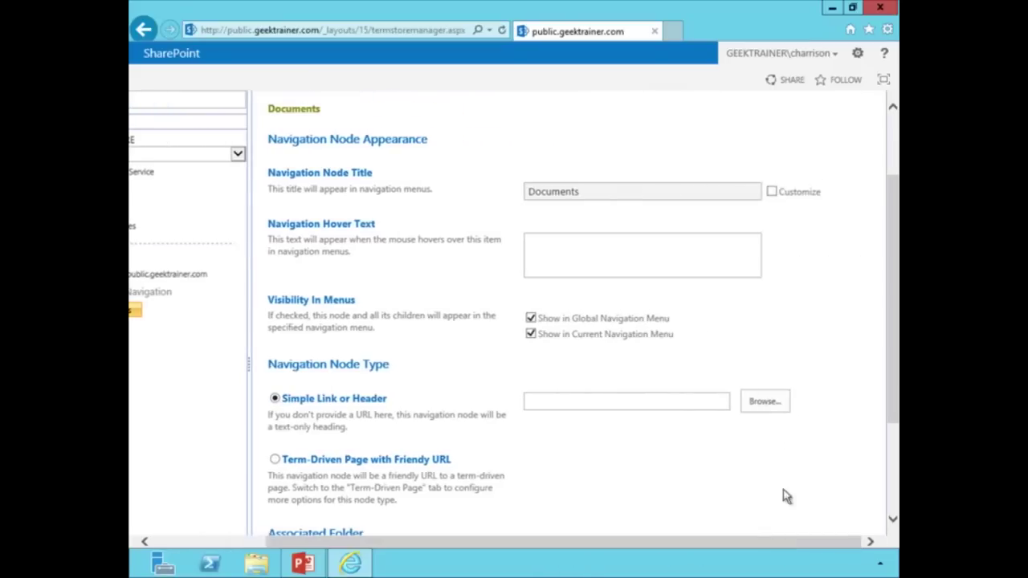
click(764, 406)
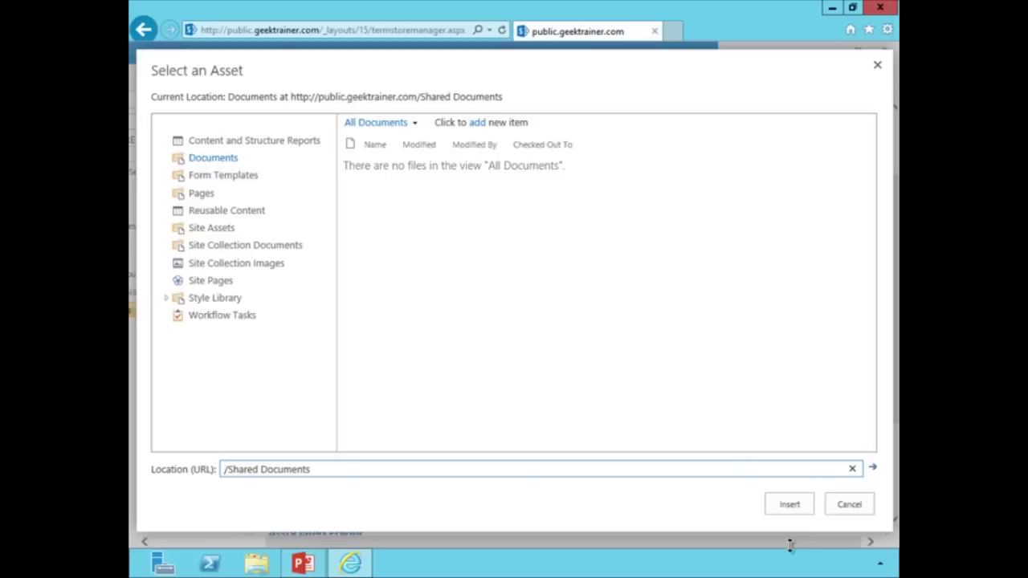
click(790, 506)
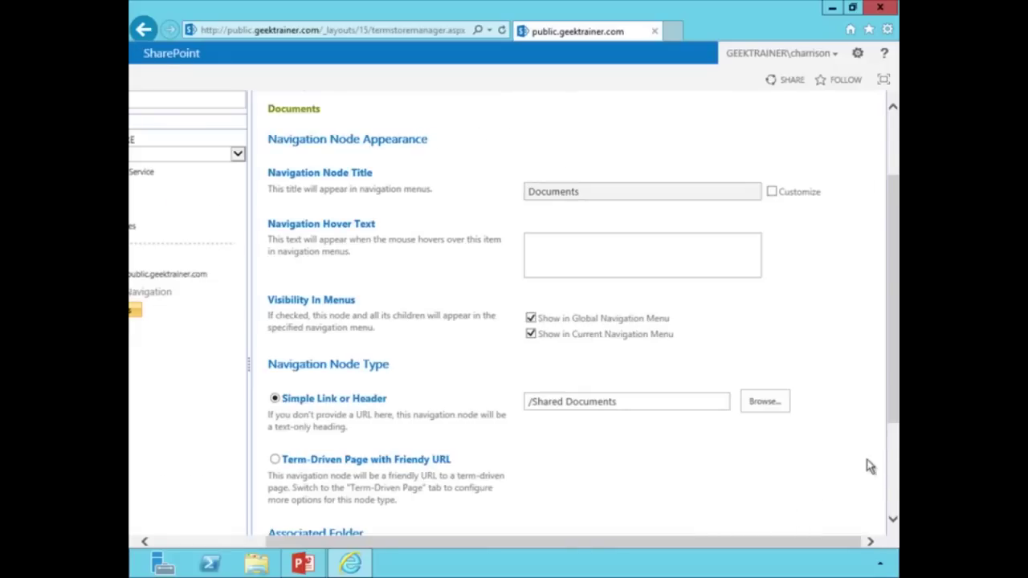
scroll(886, 417, down, 3)
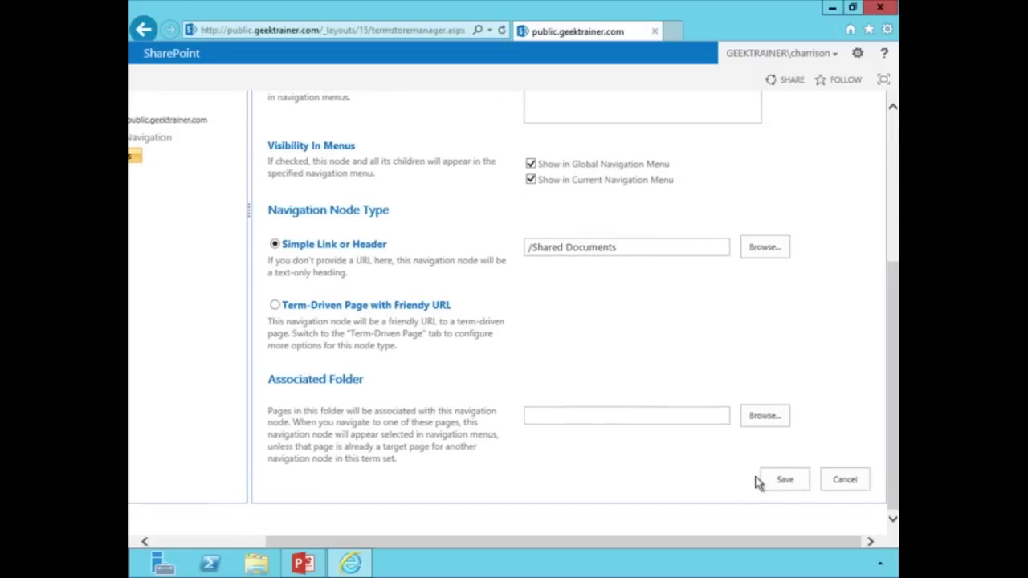
click(783, 480)
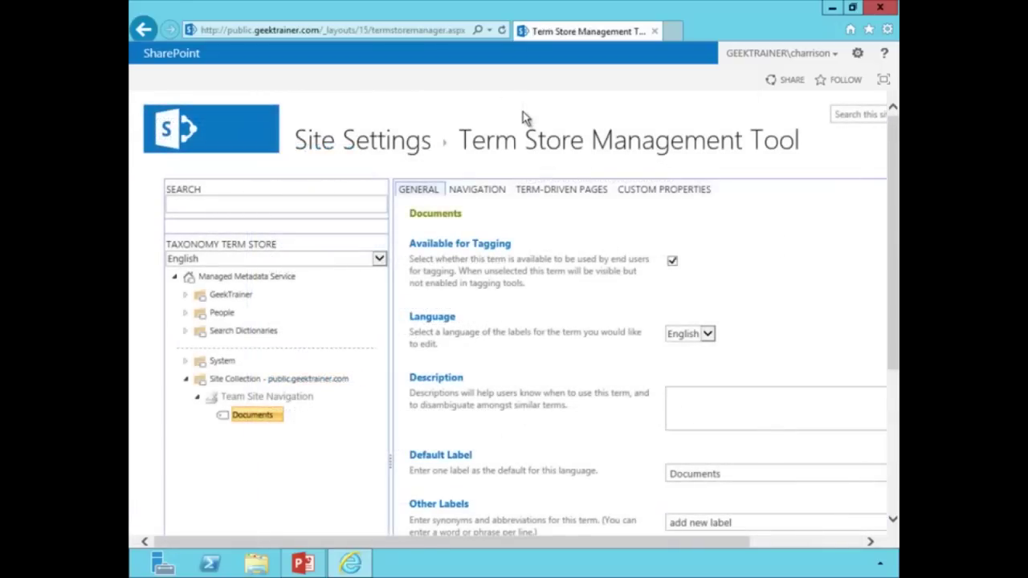
Step: Return to the Team Site home and follow the Documents link in the left navigation
click(220, 136)
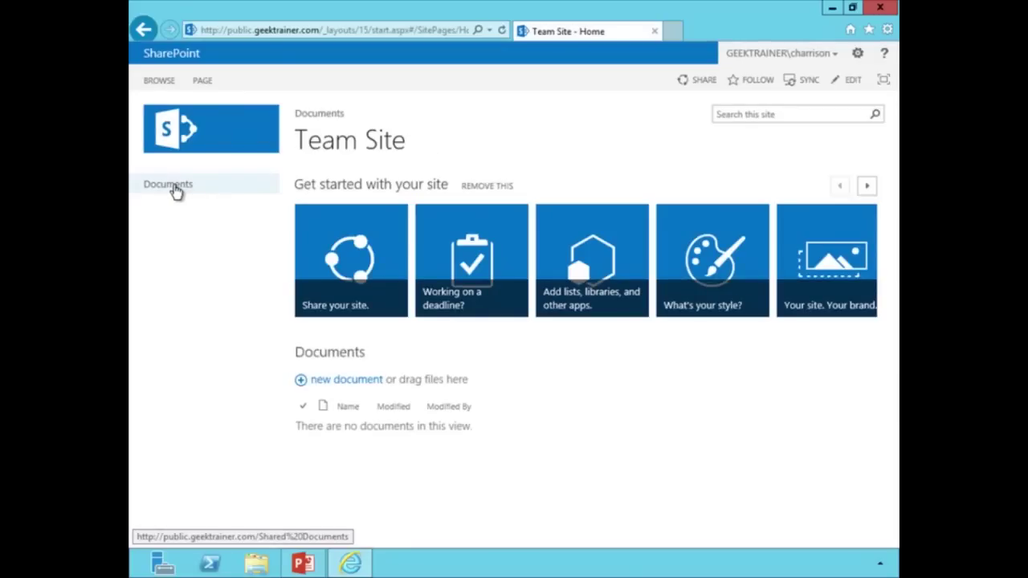
click(175, 187)
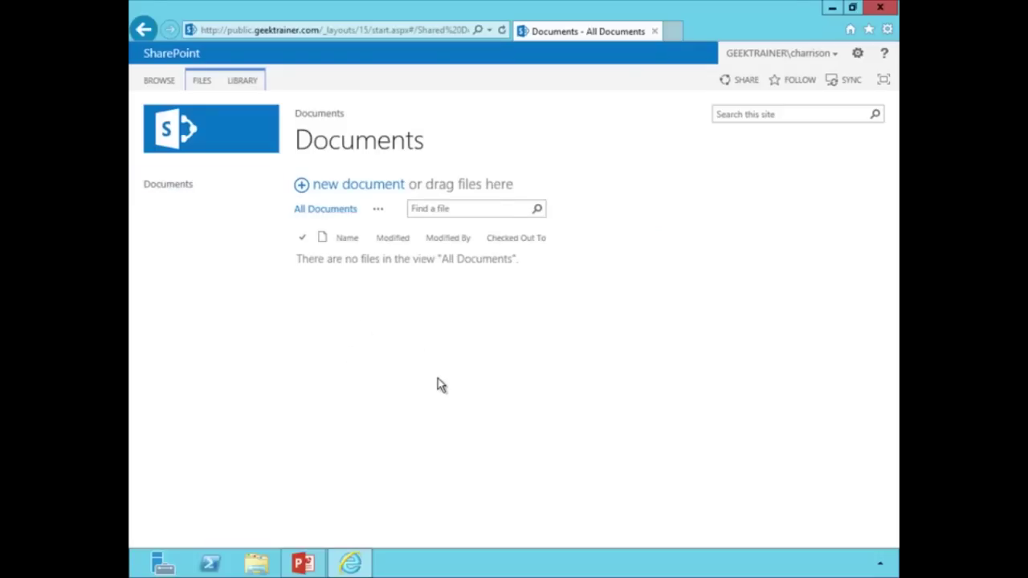